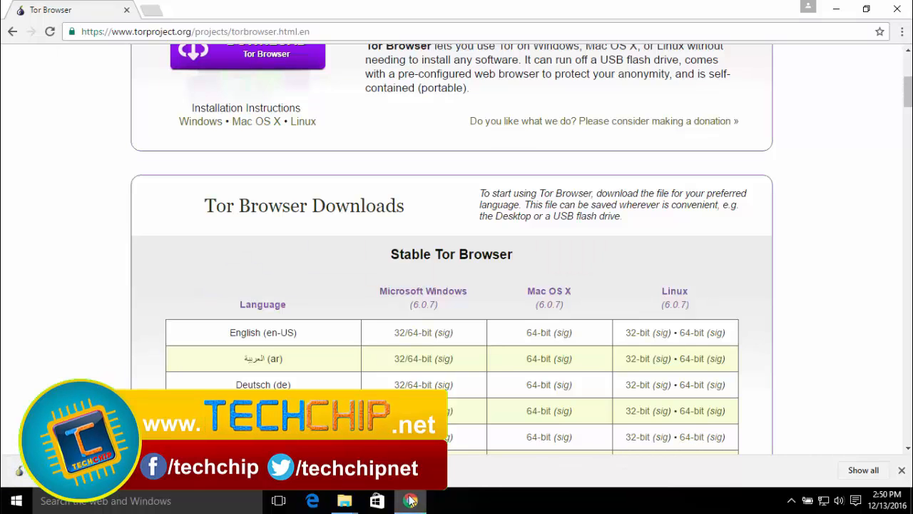
- Run the downloaded Tor Browser installer from the desktop, install into the default Desktop\Tor Browser folder, and finish the setup wizard
{"action": "left_click", "coordinate": [412, 502]}
{"action": "double_click", "coordinate": [75, 304]}
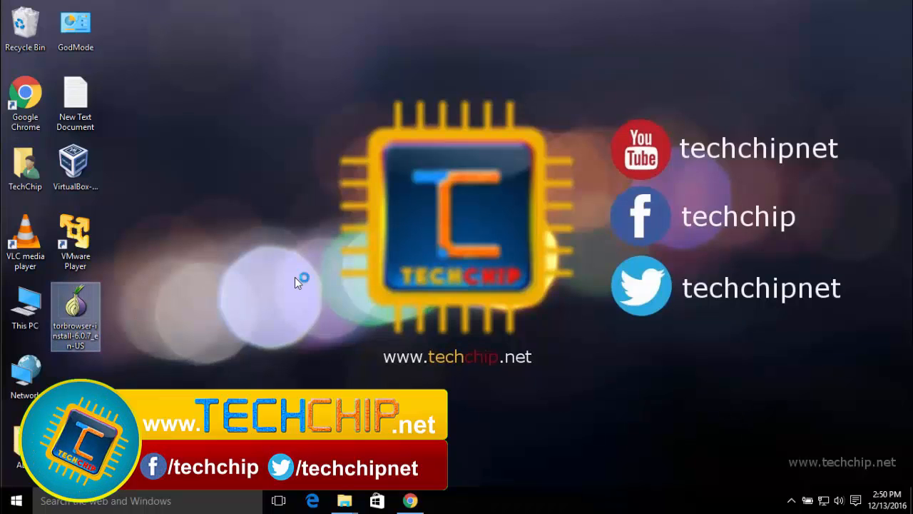
{"action": "left_click", "coordinate": [459, 278]}
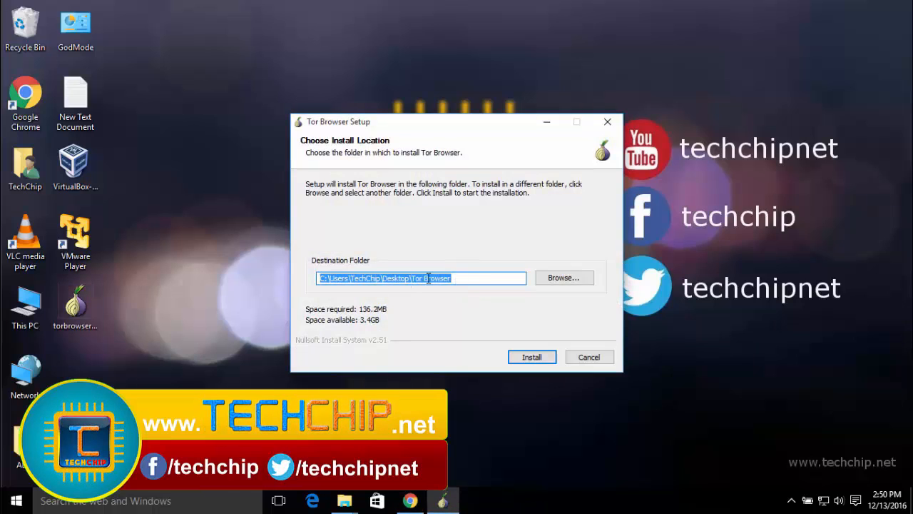
{"action": "left_click", "coordinate": [534, 358]}
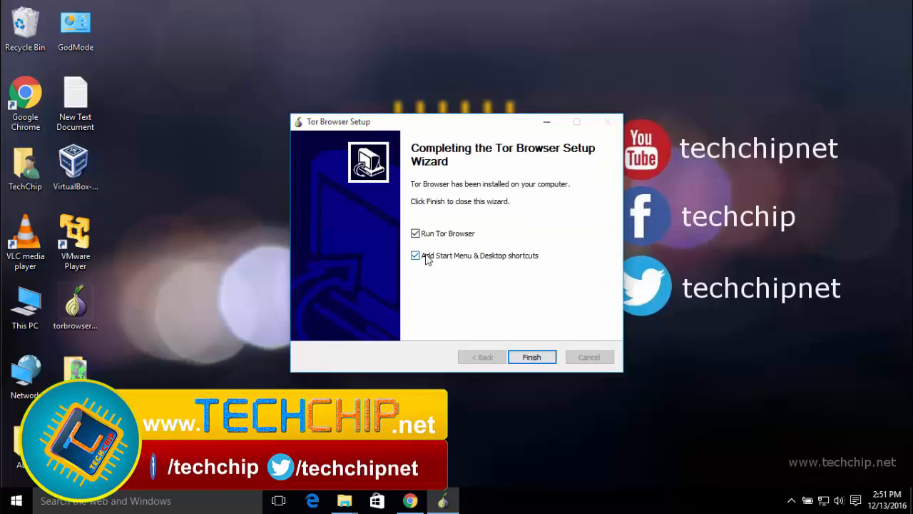
{"action": "left_click", "coordinate": [532, 358]}
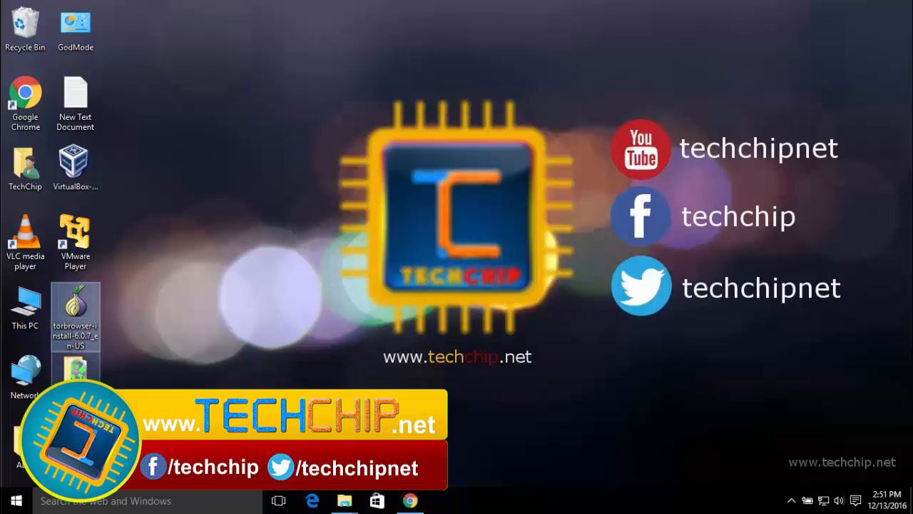
- Start Tor Browser from its desktop folder and connect to the Tor network, configuring it with no ISP censorship and no local proxy
{"action": "double_click", "coordinate": [75, 367]}
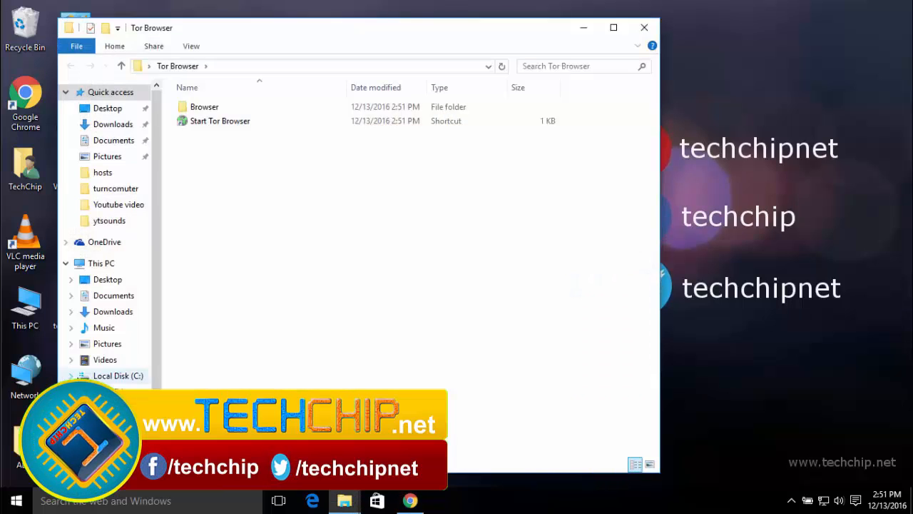
{"action": "double_click", "coordinate": [207, 121]}
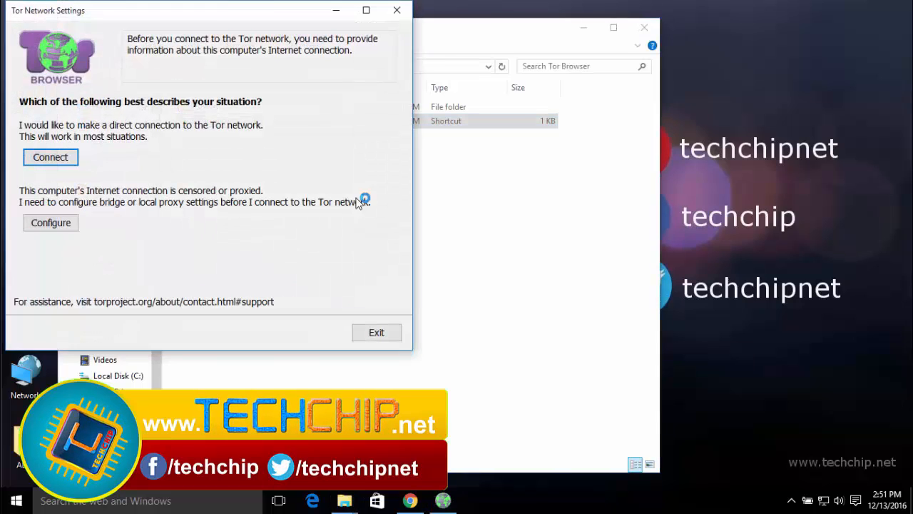
{"action": "left_click_drag", "start_coordinate": [249, 10], "coordinate": [432, 57]}
{"action": "left_click", "coordinate": [282, 264]}
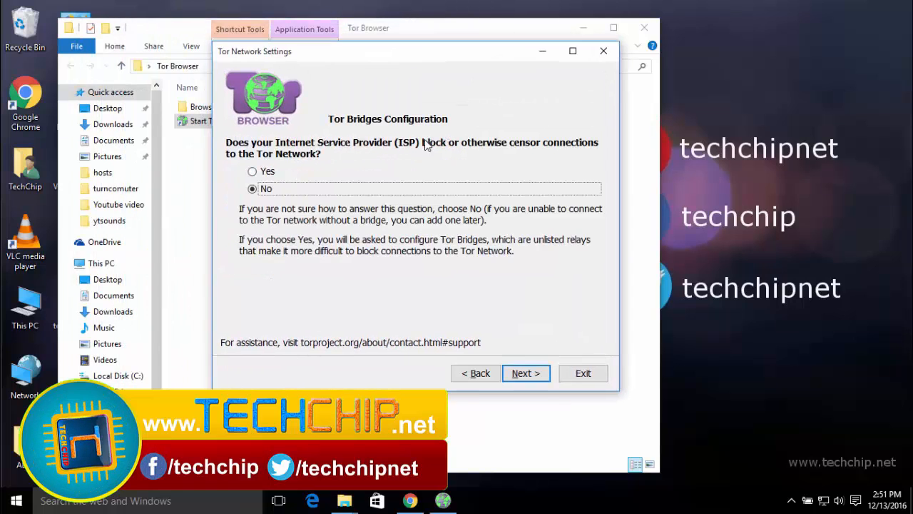
{"action": "left_click", "coordinate": [522, 373]}
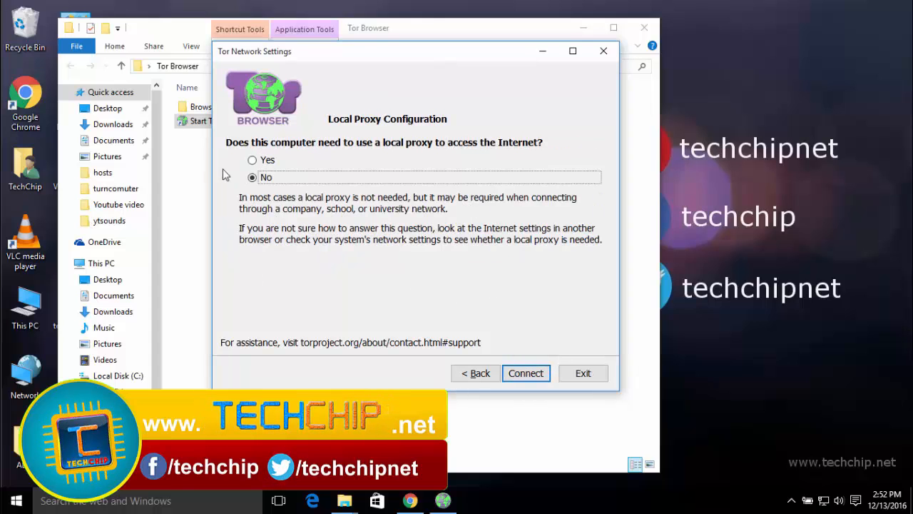
{"action": "left_click", "coordinate": [534, 374]}
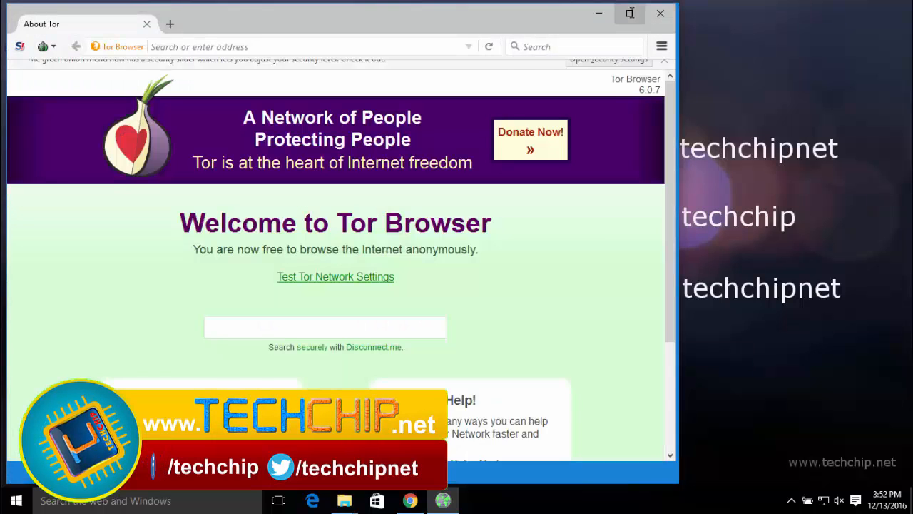
{"action": "left_click", "coordinate": [629, 14]}
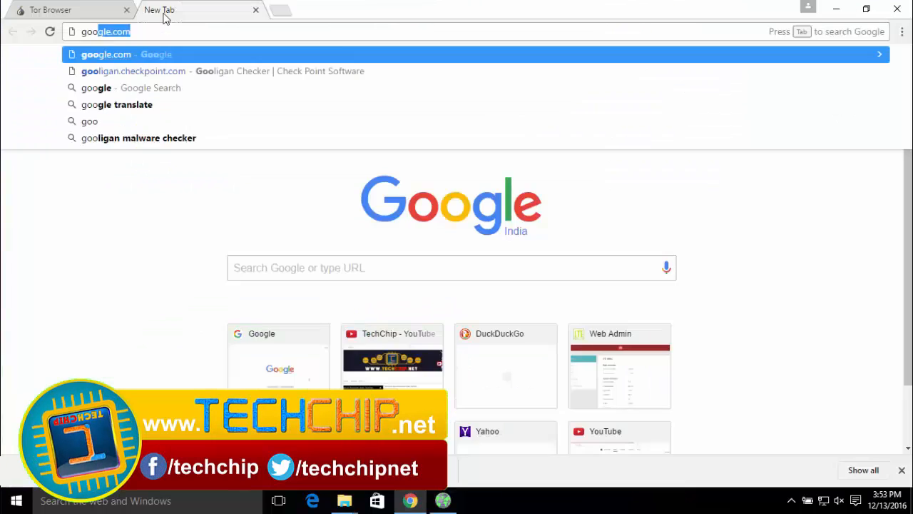
- In Chrome, go to google.com, search for whatismyip, and open the whatismyipaddress.com result
{"action": "key", "text": "Return"}
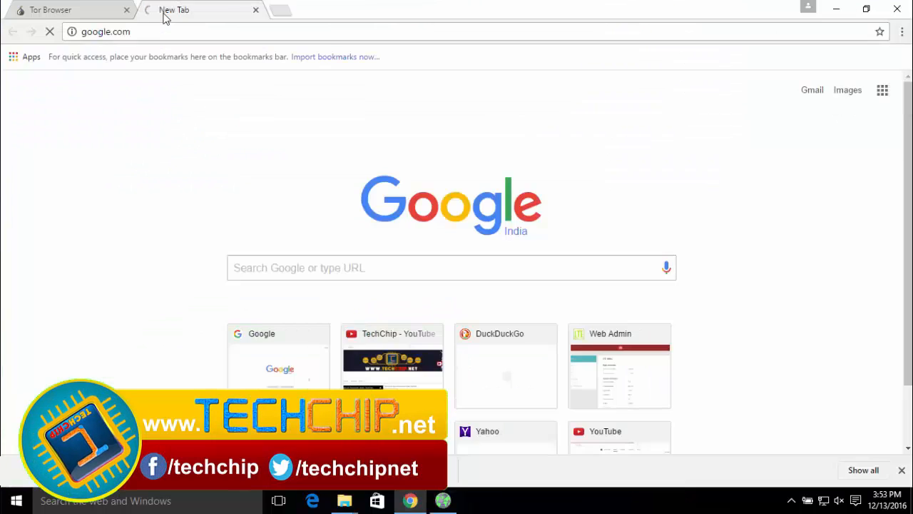
{"action": "type", "text": "whatismyip"}
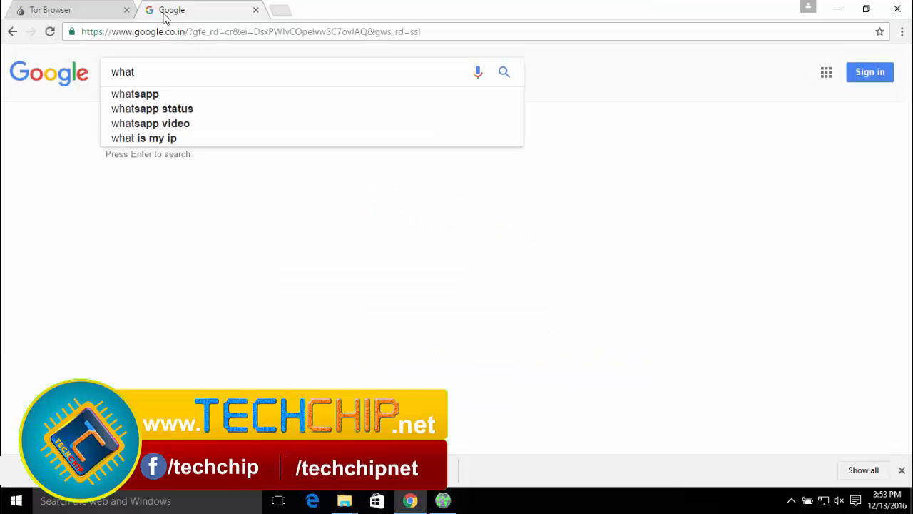
{"action": "key", "text": "Return"}
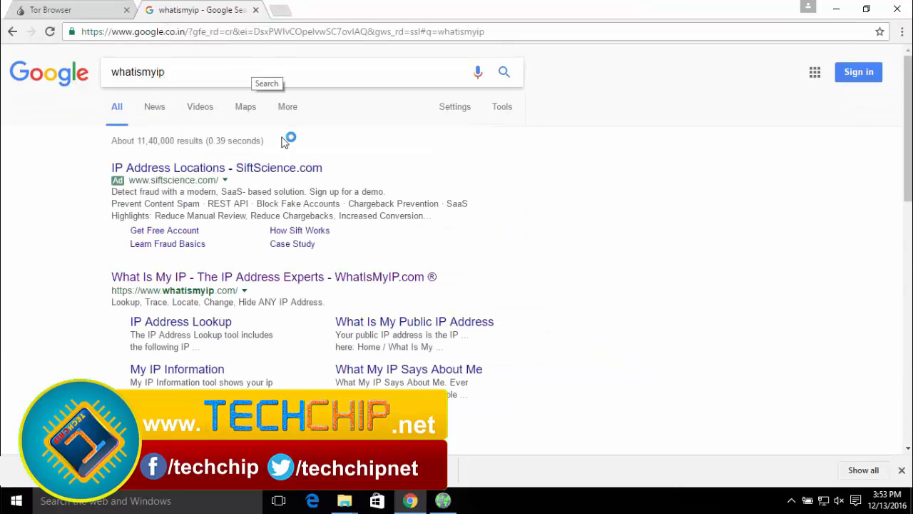
{"action": "scroll", "coordinate": [461, 326], "scroll_direction": "down", "scroll_amount": 3}
{"action": "left_click", "coordinate": [274, 264]}
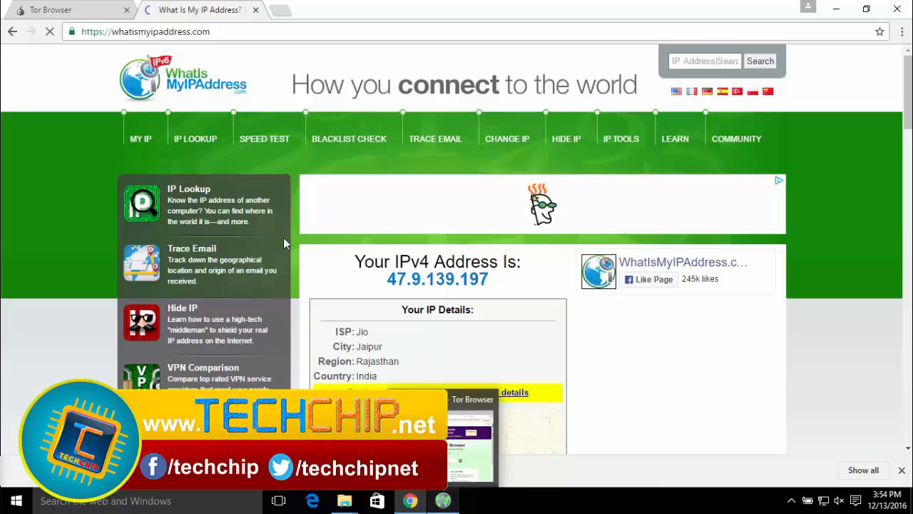
- Copy the whatismyipaddress.com address, open it in a new Tor Browser tab, and view the Tor circuit for the site
{"action": "left_click", "coordinate": [93, 31]}
{"action": "key", "text": "ctrl+c"}
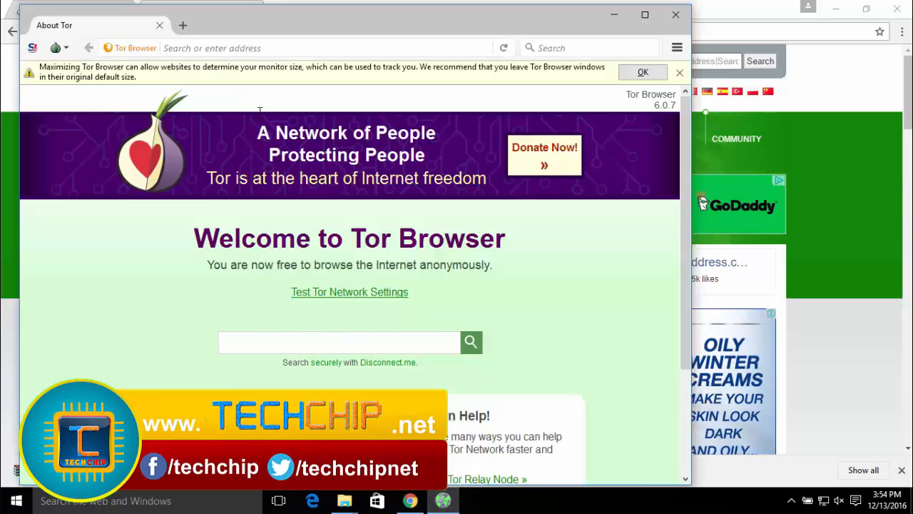
{"action": "left_click", "coordinate": [182, 25]}
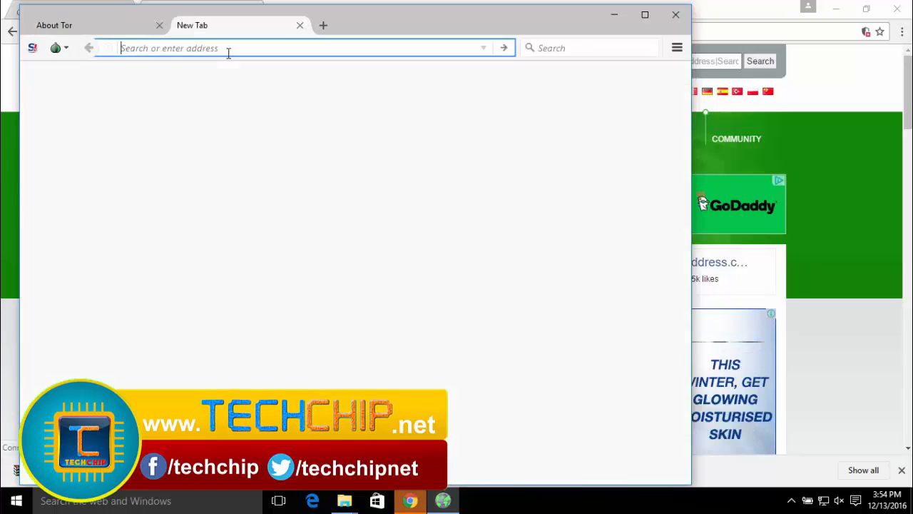
{"action": "type", "text": "go"}
{"action": "key", "text": "BackSpace"}
{"action": "key", "text": "BackSpace"}
{"action": "key", "text": "ctrl+v"}
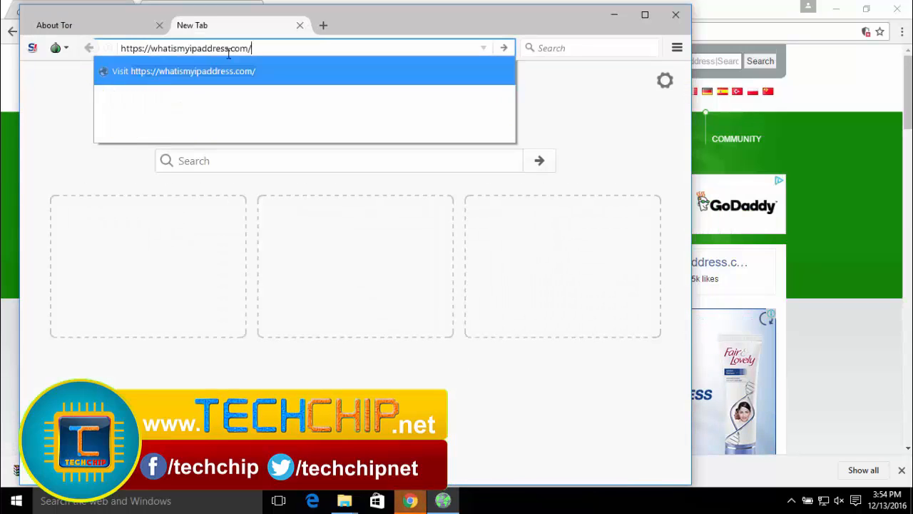
{"action": "key", "text": "Return"}
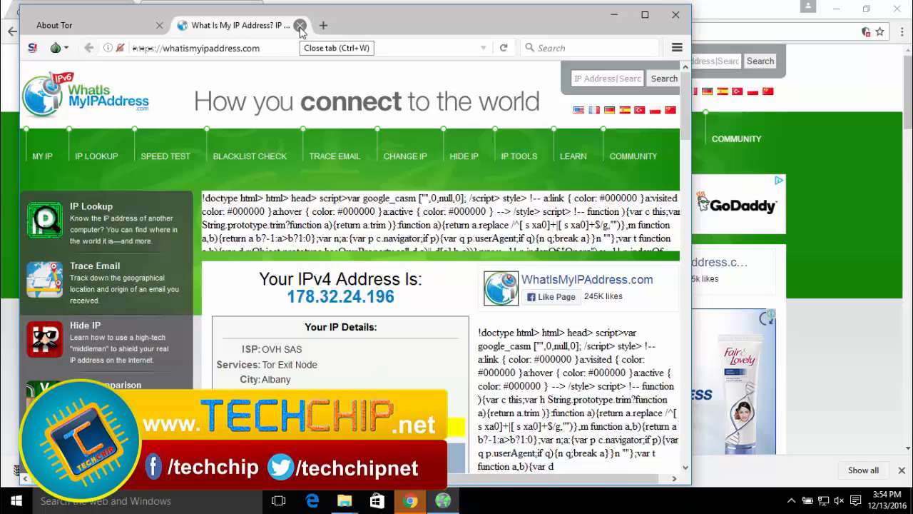
{"action": "left_click", "coordinate": [56, 48]}
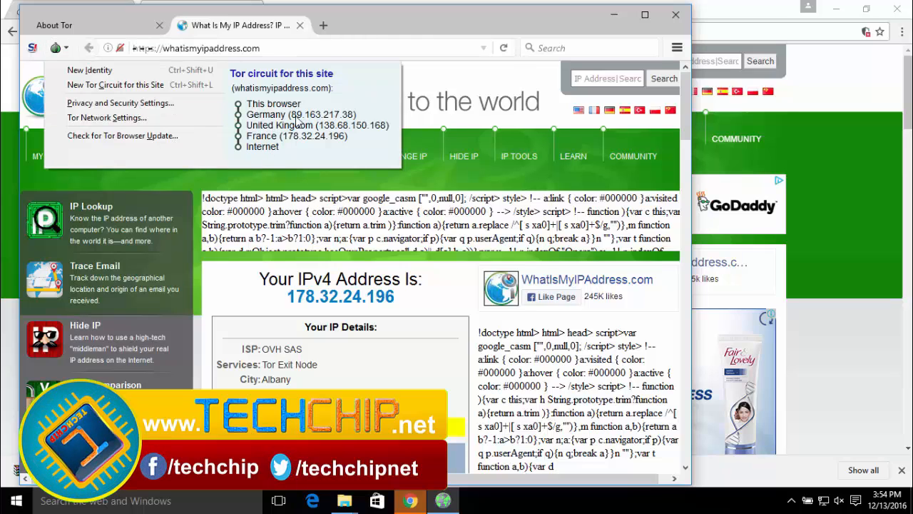
{"action": "left_click", "coordinate": [371, 29]}
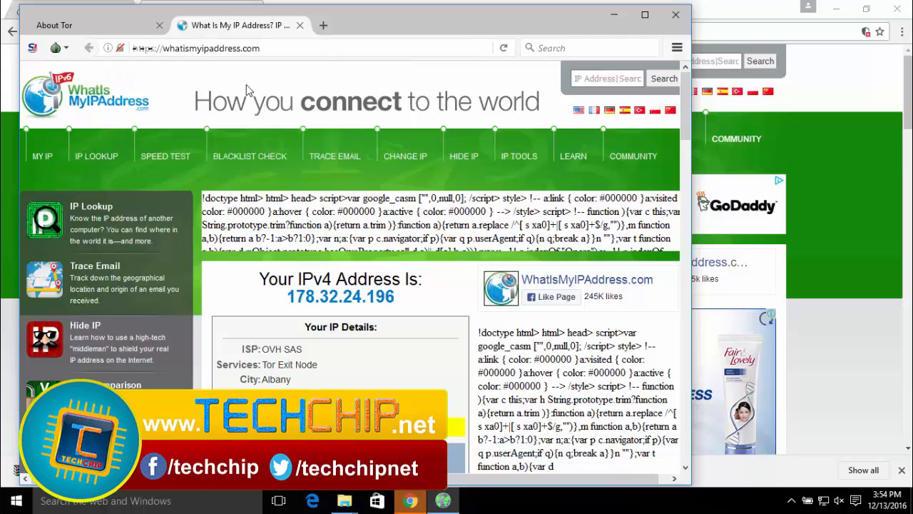
- In NoScript Options, forbid embedded Java, Flash, Silverlight, other plugins, audio/video, IFRAME and FRAME, enable Collapse blocked objects, review the Whitelist, and save
{"action": "left_click", "coordinate": [32, 48]}
{"action": "left_click", "coordinate": [50, 86]}
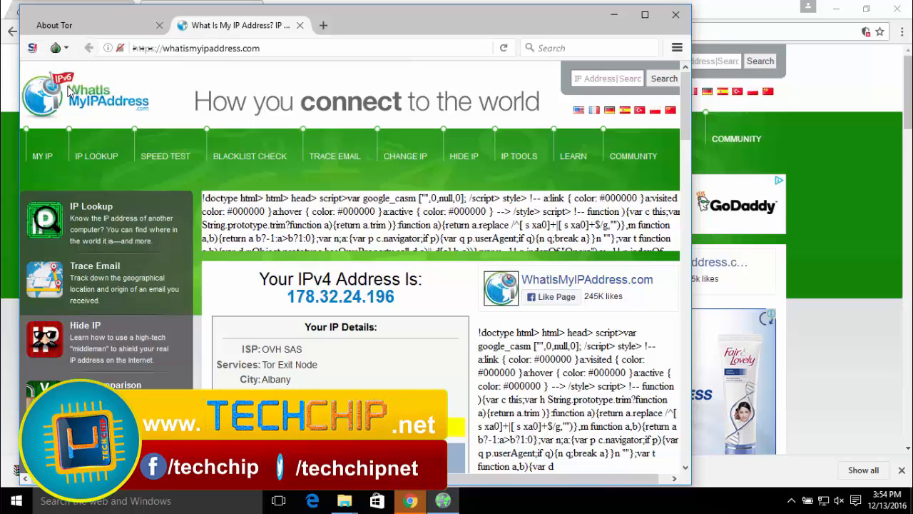
{"action": "left_click", "coordinate": [373, 110]}
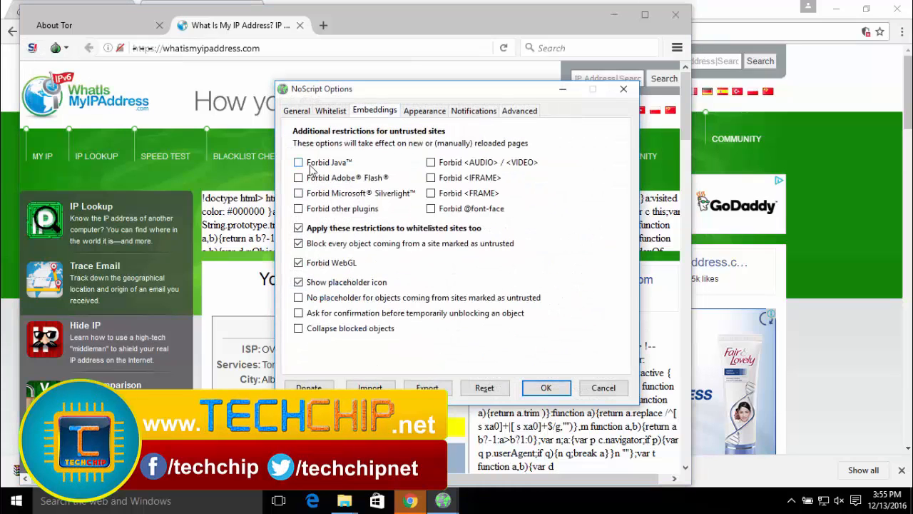
{"action": "left_click", "coordinate": [299, 330]}
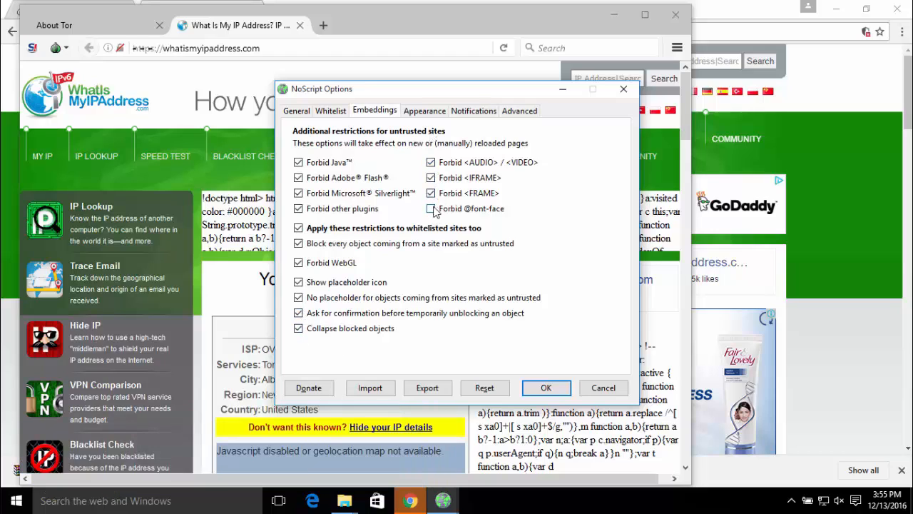
{"action": "left_click", "coordinate": [332, 111]}
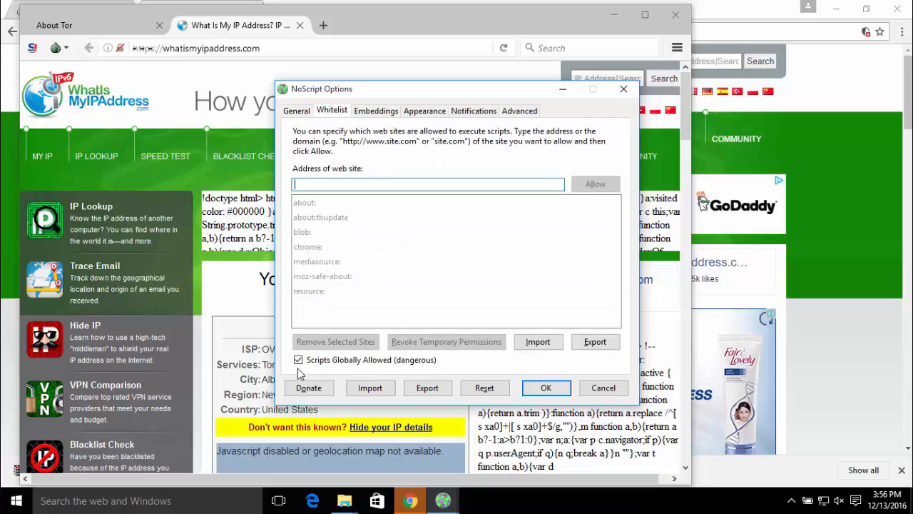
{"action": "left_click", "coordinate": [548, 388]}
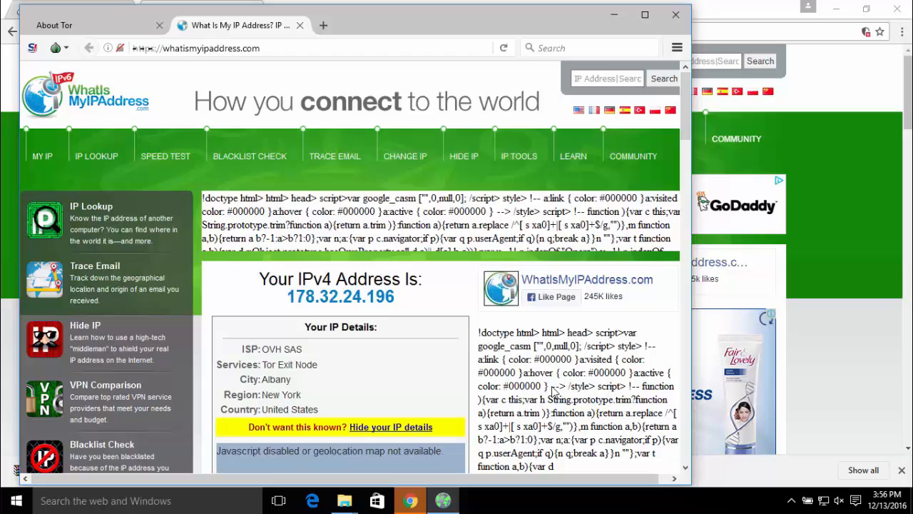
- Open the about:config page in Tor Browser and accept the warranty warning
{"action": "left_click", "coordinate": [281, 48]}
{"action": "type", "text": "abour:"}
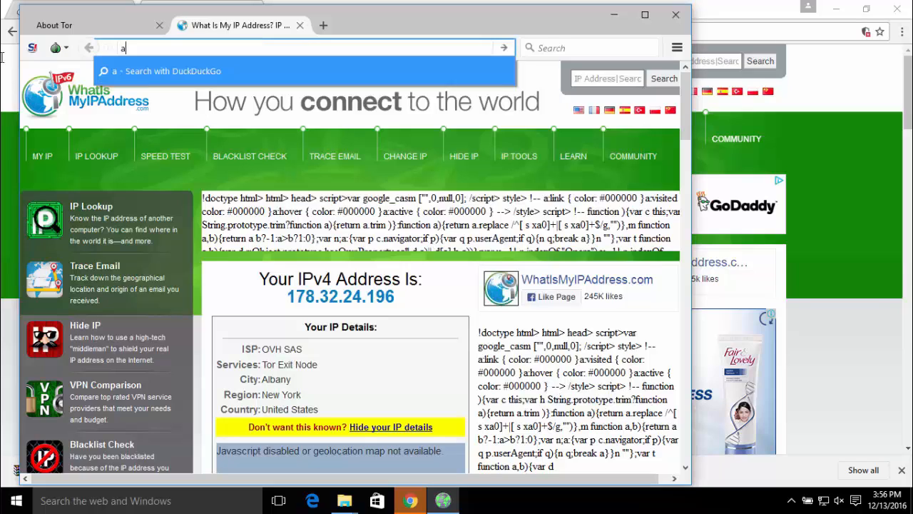
{"action": "key", "text": "BackSpace"}
{"action": "key", "text": "BackSpace"}
{"action": "type", "text": "t:config"}
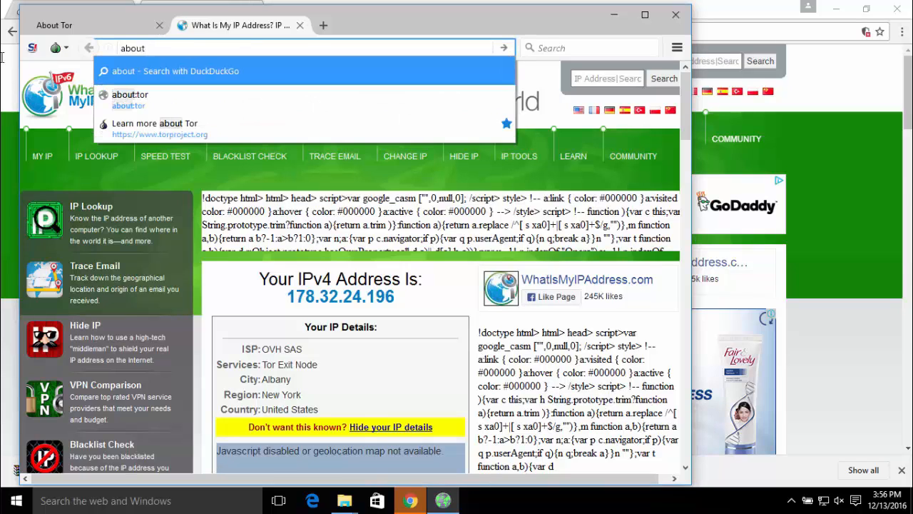
{"action": "key", "text": "Return"}
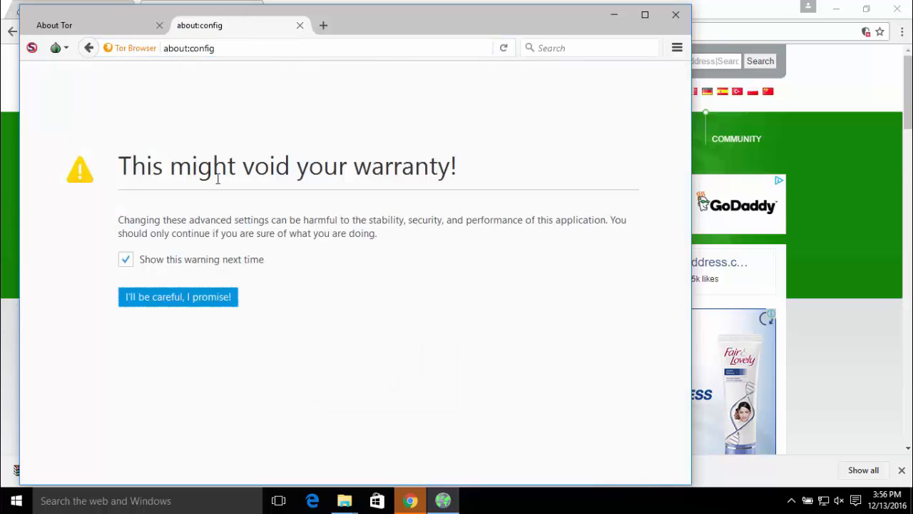
{"action": "left_click", "coordinate": [178, 296]}
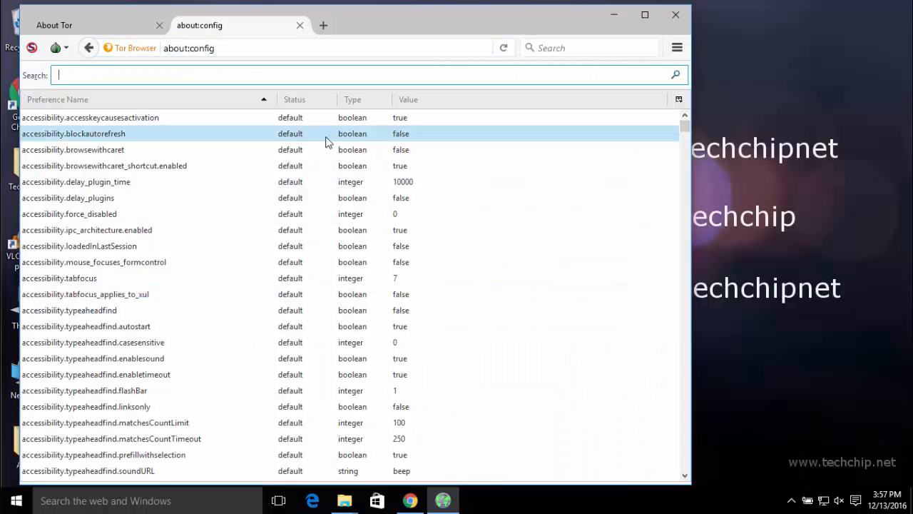
- Filter the preferences by javascript.ena and set javascript.enabled to false
{"action": "type", "text": "javascript"}
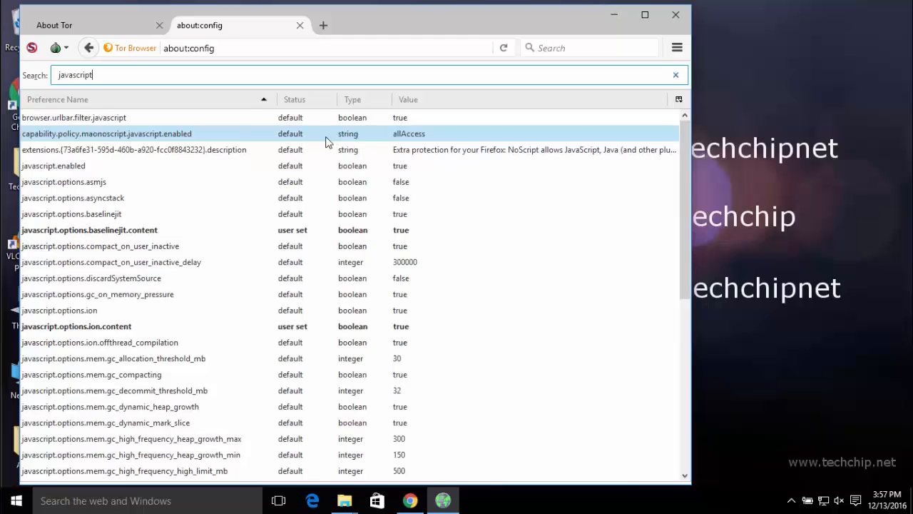
{"action": "type", "text": ".ena"}
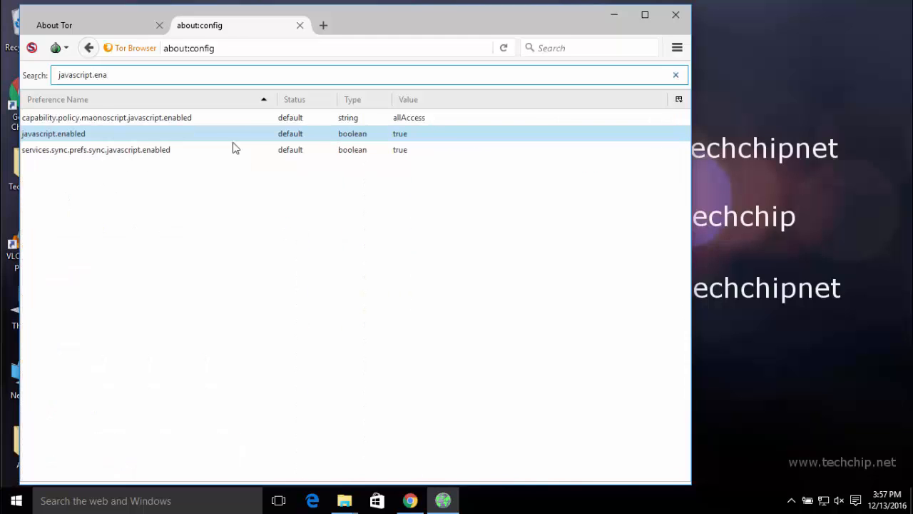
{"action": "left_click", "coordinate": [360, 135]}
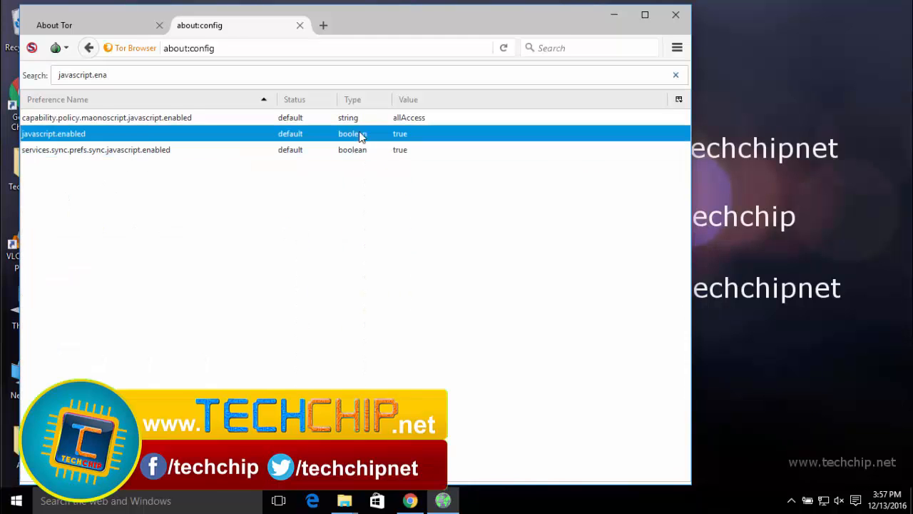
{"action": "right_click", "coordinate": [162, 139]}
{"action": "left_click", "coordinate": [174, 139]}
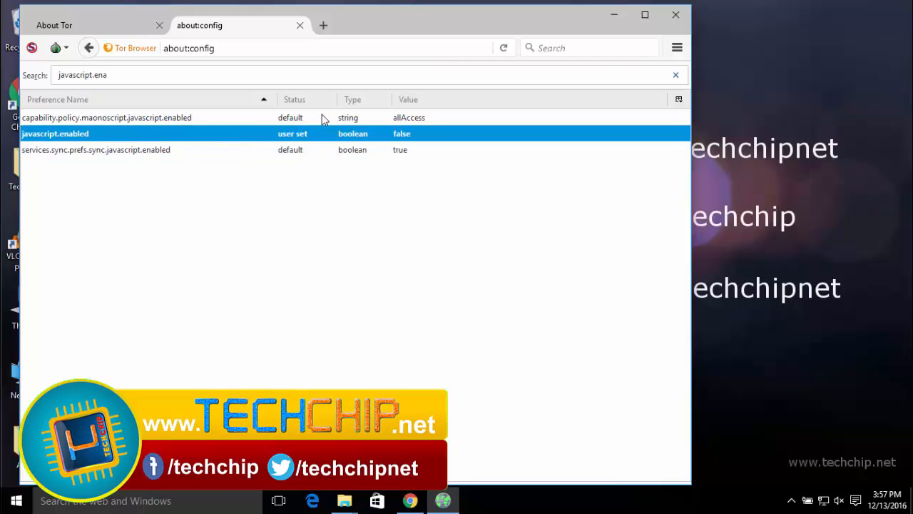
- Filter the preferences by network.http.send, then set network.http.sendRefererHeader to 0 and network.http.sendSecureXSiteReferrer to false
{"action": "left_click_drag", "start_coordinate": [154, 75], "coordinate": [55, 75]}
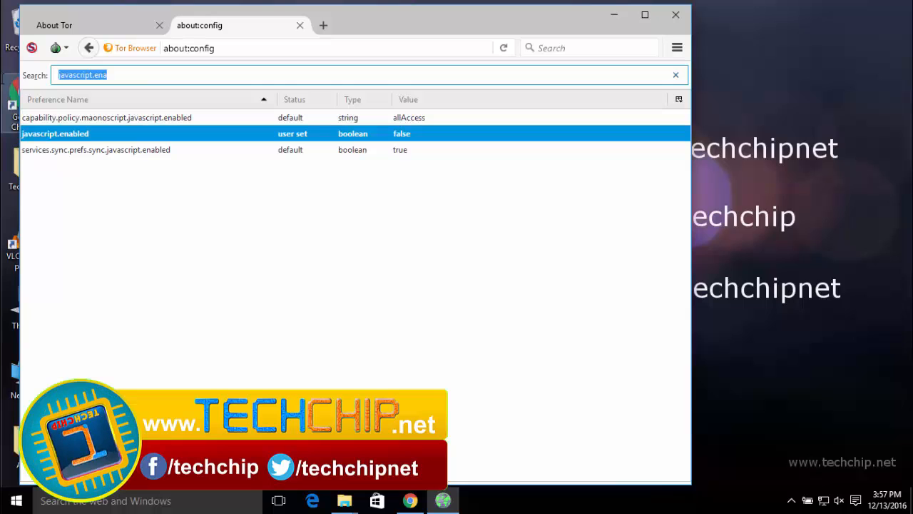
{"action": "type", "text": "network.http"}
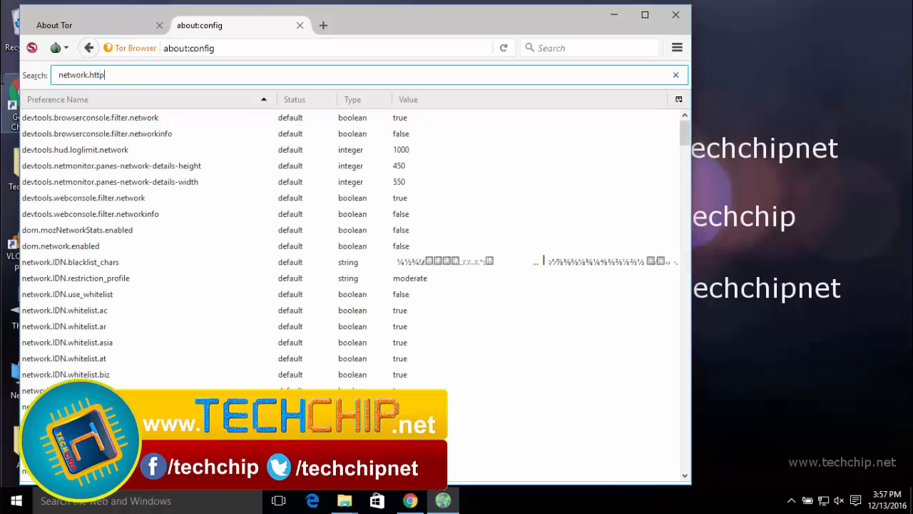
{"action": "type", "text": ".send"}
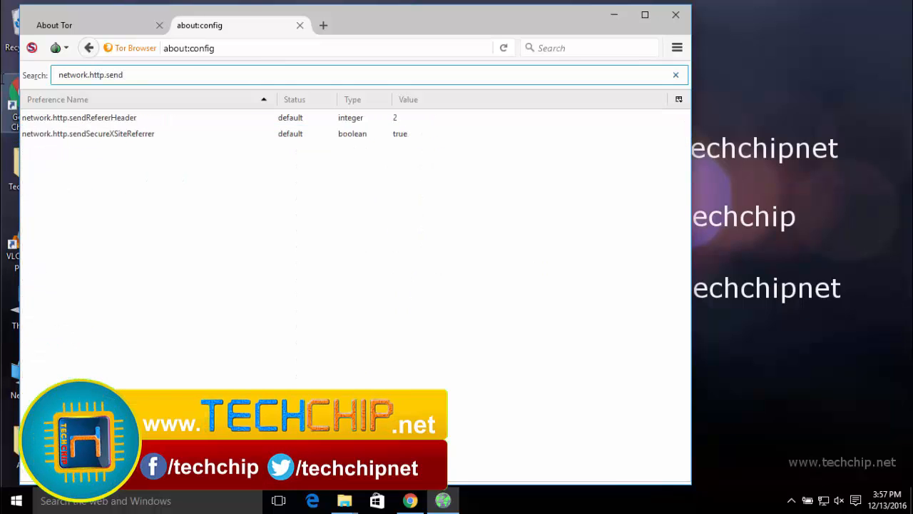
{"action": "left_click", "coordinate": [107, 119]}
{"action": "right_click", "coordinate": [107, 118]}
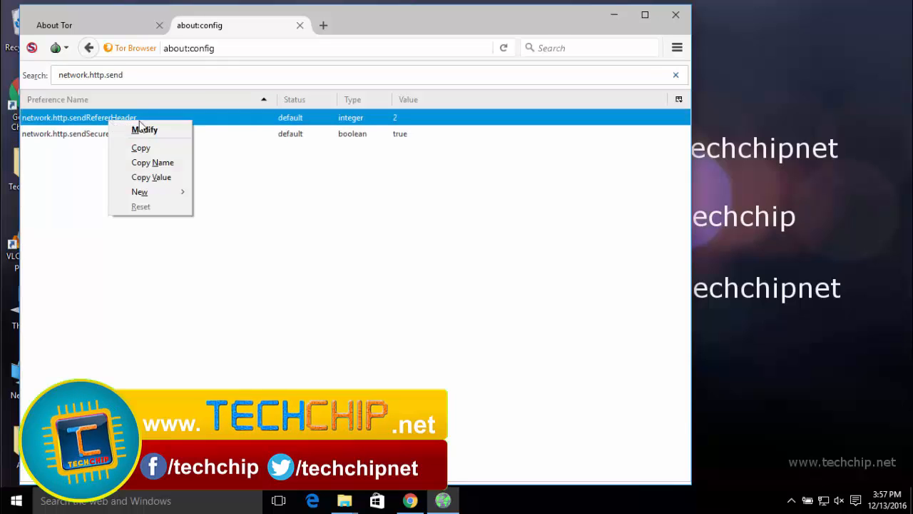
{"action": "left_click", "coordinate": [137, 126]}
{"action": "type", "text": "0"}
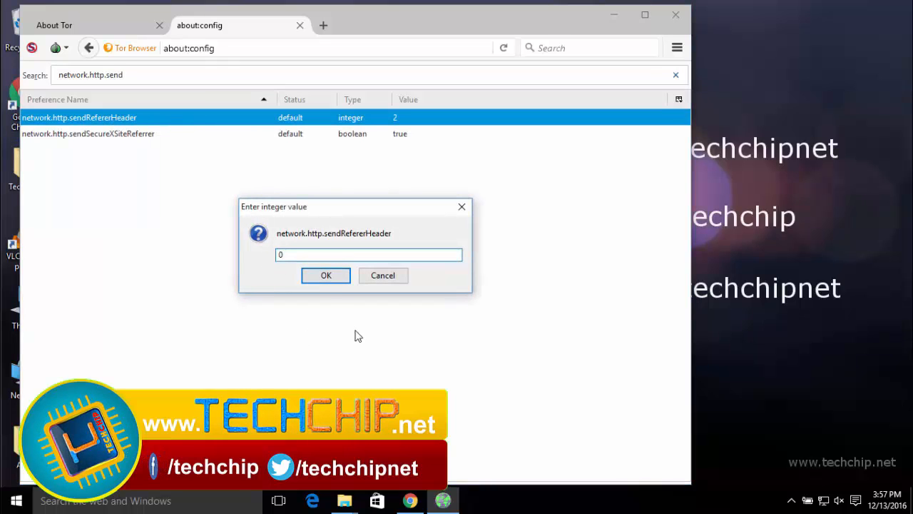
{"action": "left_click", "coordinate": [326, 275]}
{"action": "double_click", "coordinate": [100, 141]}
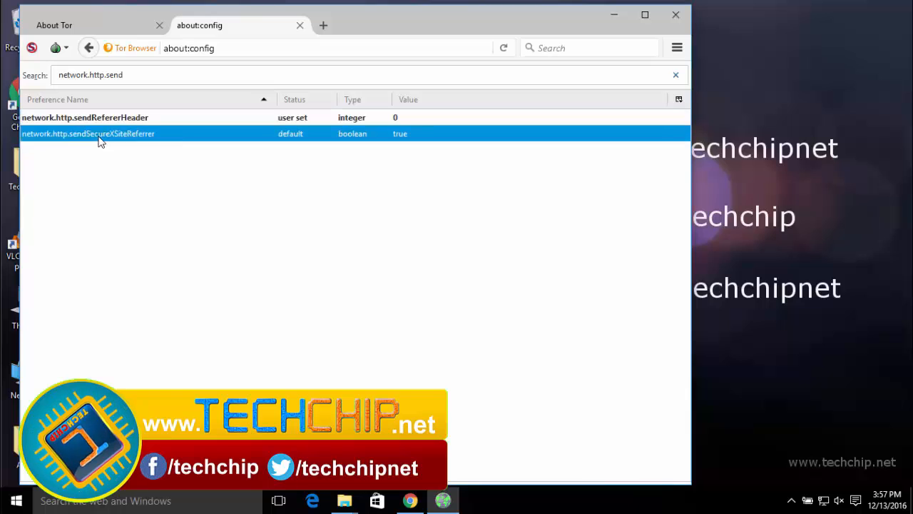
- Filter the preferences by extensions.torbutton.saved.send and set extensions.torbutton.saved.sendSecureXSiteReferrer to false
{"action": "left_click_drag", "start_coordinate": [140, 75], "coordinate": [2, 62]}
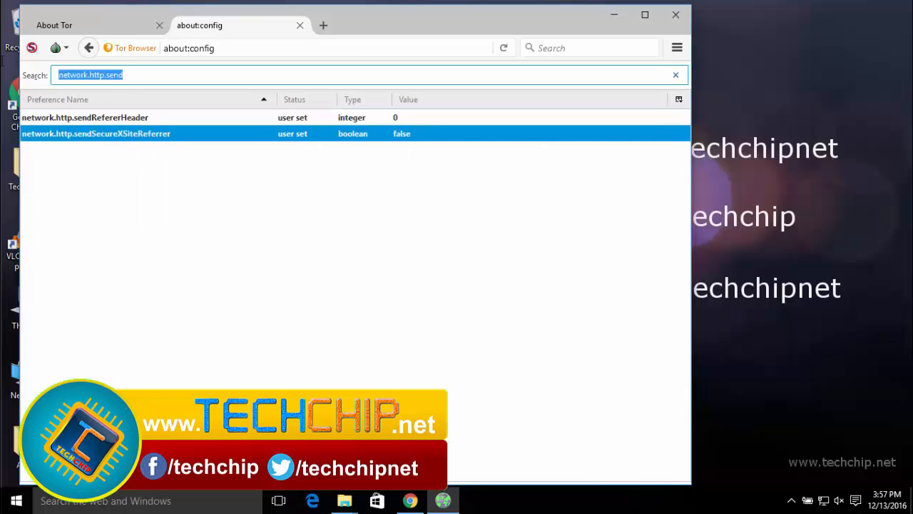
{"action": "type", "text": "extensi"}
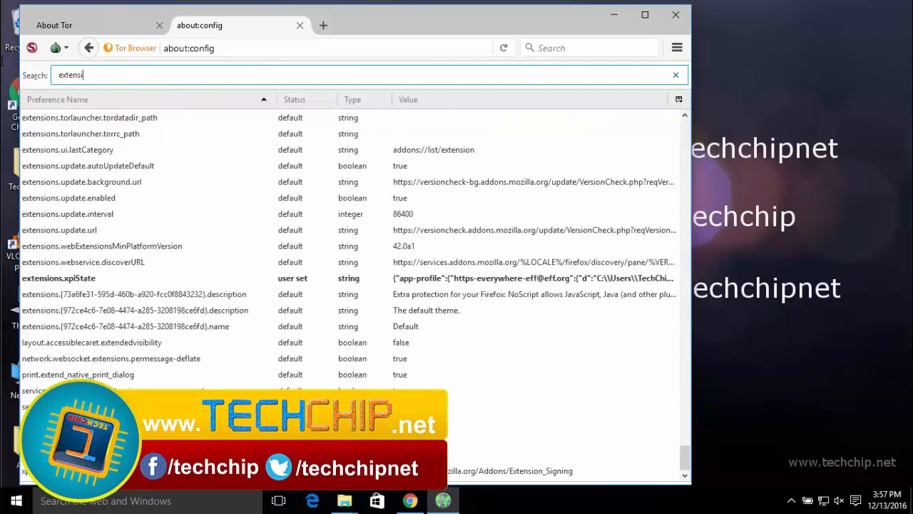
{"action": "type", "text": "on.torbutton"}
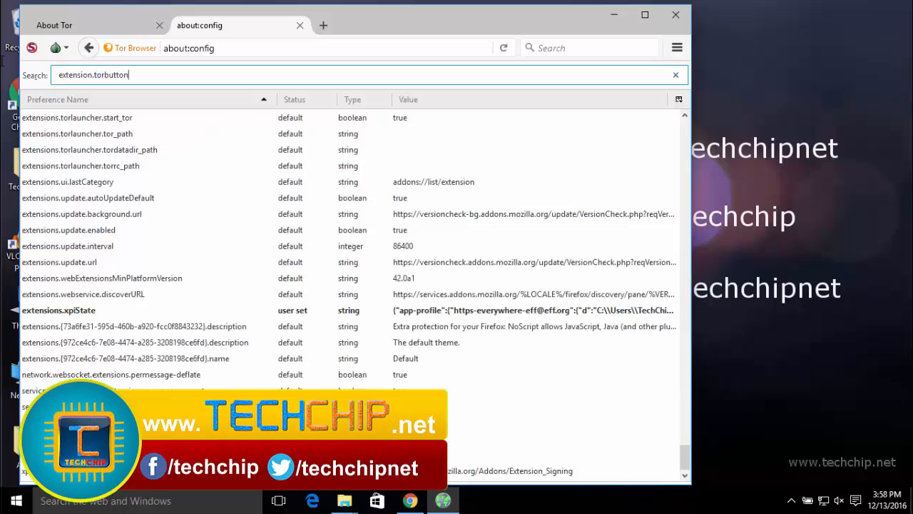
{"action": "type", "text": ".sa"}
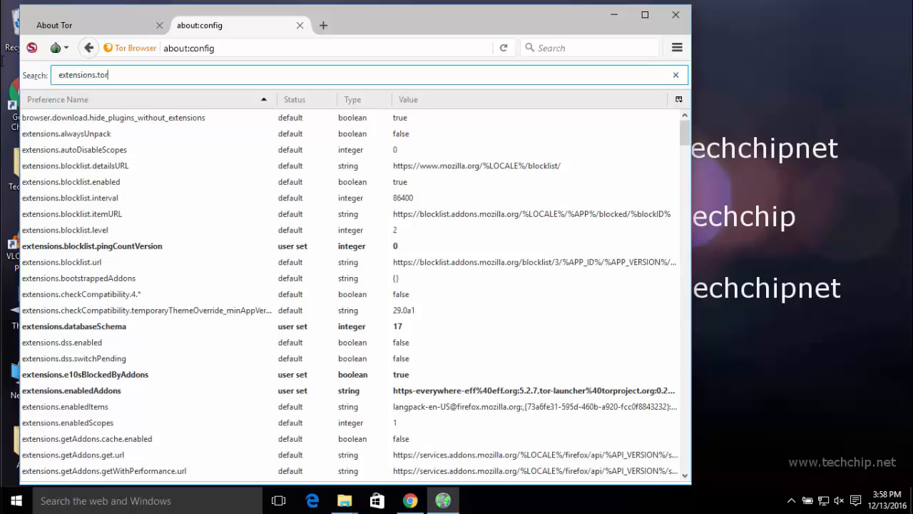
{"action": "type", "text": "on"}
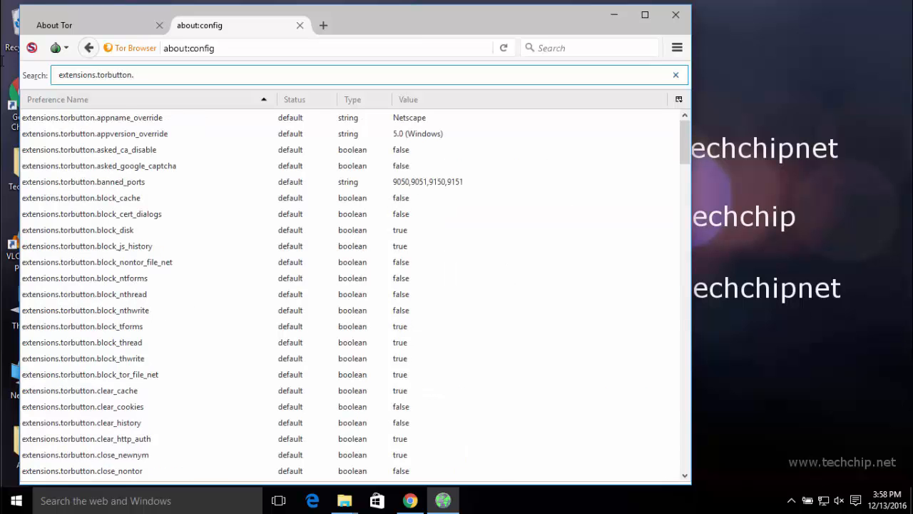
{"action": "type", "text": ".saved.send"}
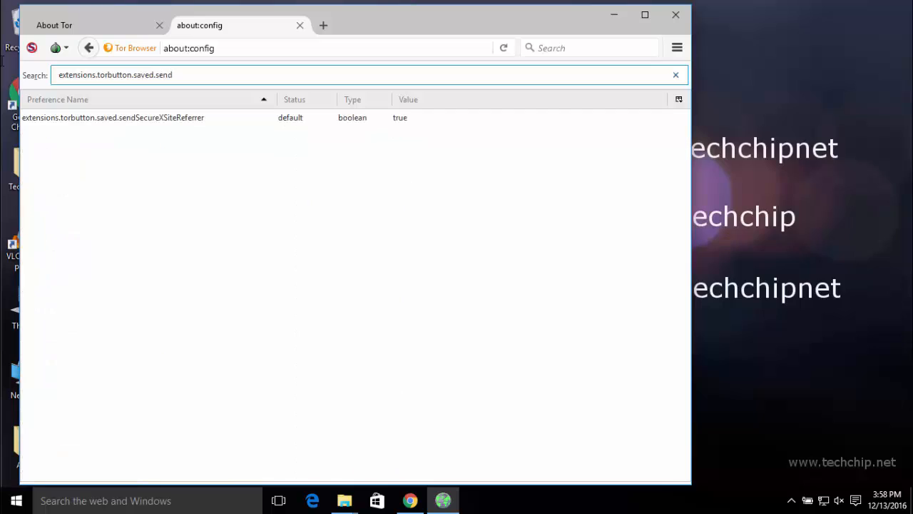
{"action": "left_click", "coordinate": [145, 125]}
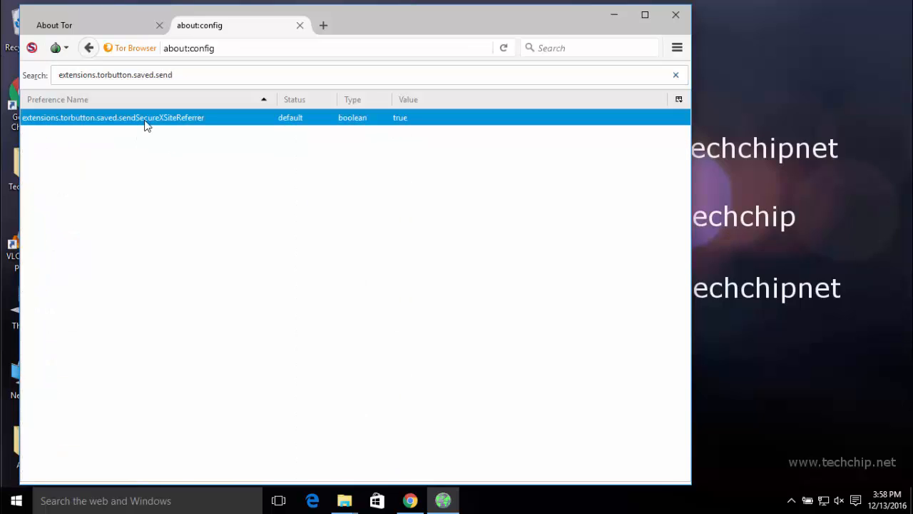
{"action": "right_click", "coordinate": [145, 124]}
{"action": "left_click", "coordinate": [179, 130]}
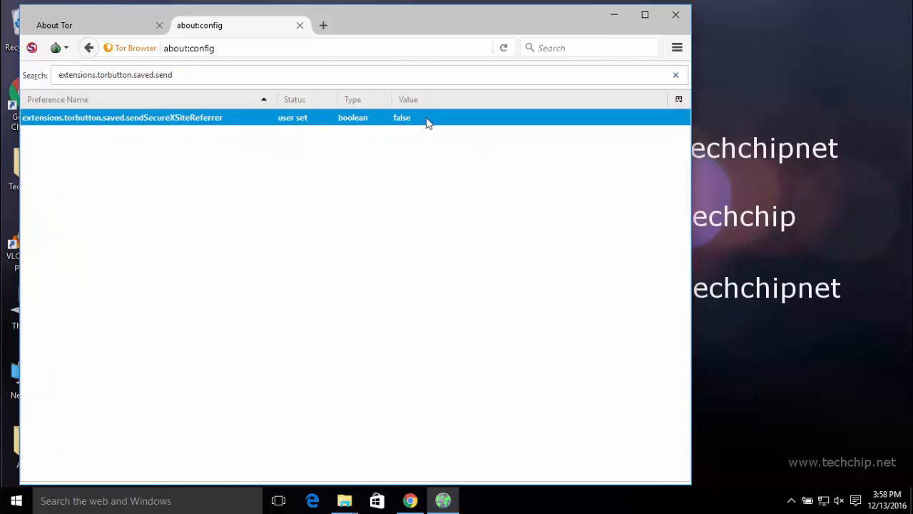
- Filter the preferences by cookie.cookie and set network.cookie.cookieBehavior to 2
{"action": "left_click", "coordinate": [192, 75]}
{"action": "key", "text": "ctrl+a"}
{"action": "type", "text": "co"}
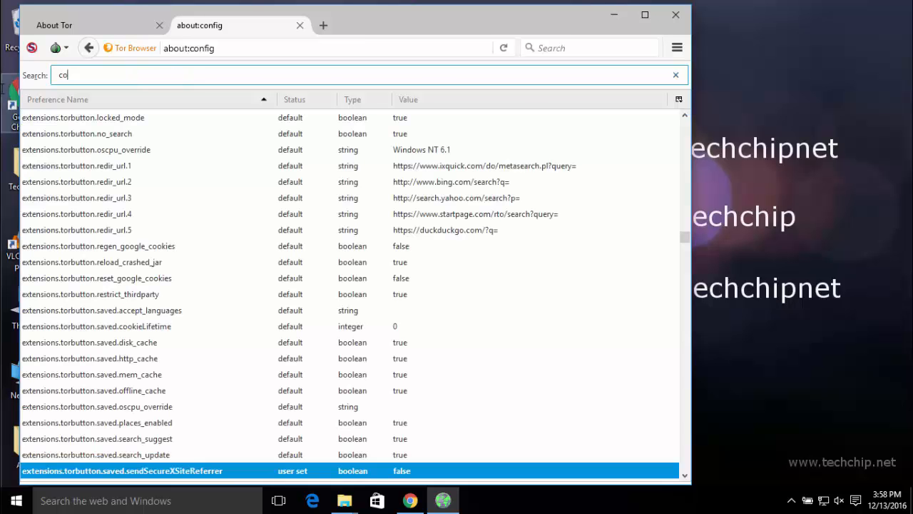
{"action": "type", "text": "o"}
{"action": "type", "text": "kie"}
{"action": "key", "text": "BackSpace"}
{"action": "type", "text": "ie"}
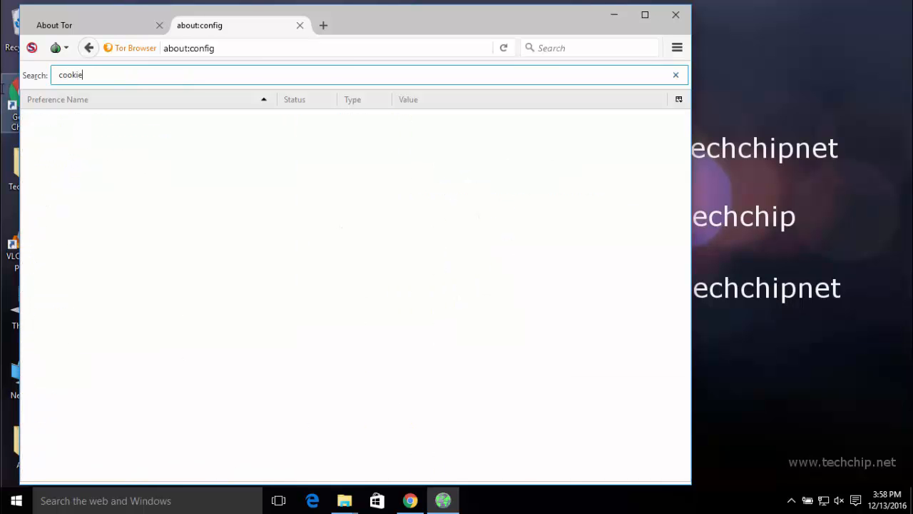
{"action": "type", "text": ".cookie"}
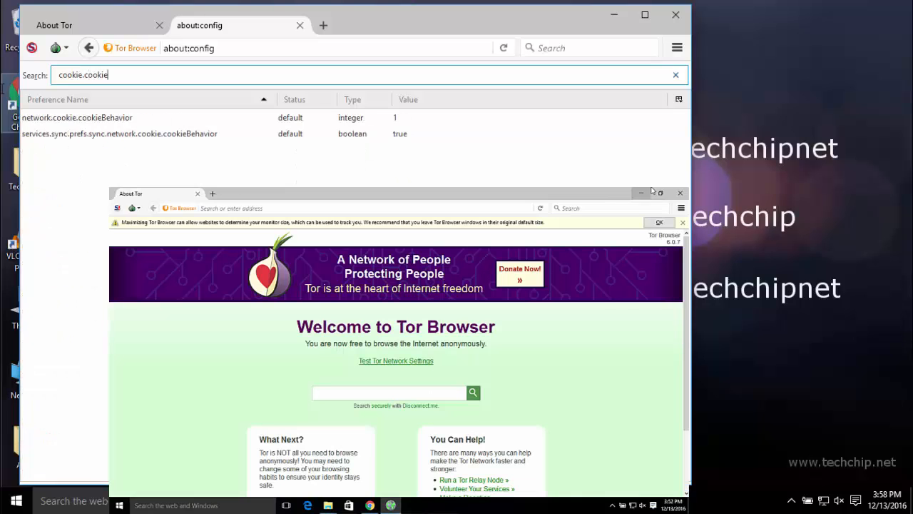
{"action": "left_click", "coordinate": [79, 119]}
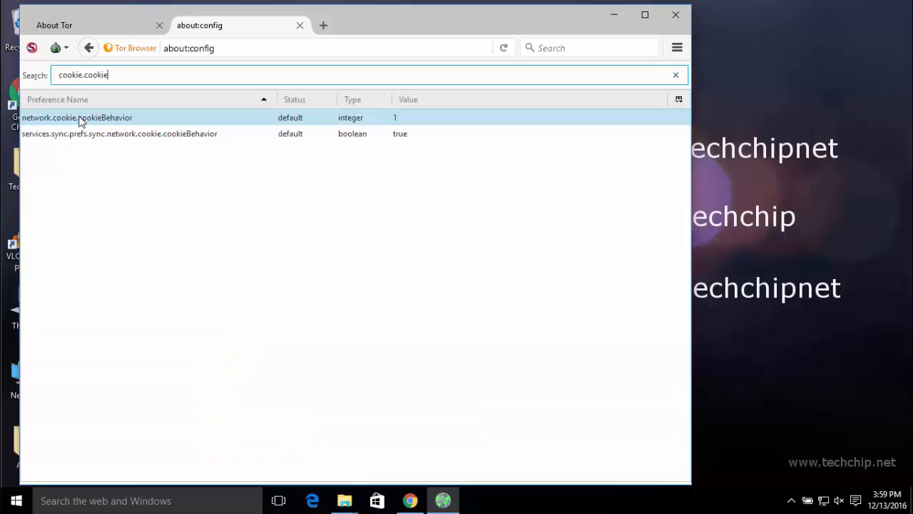
{"action": "right_click", "coordinate": [81, 121]}
{"action": "left_click", "coordinate": [126, 128]}
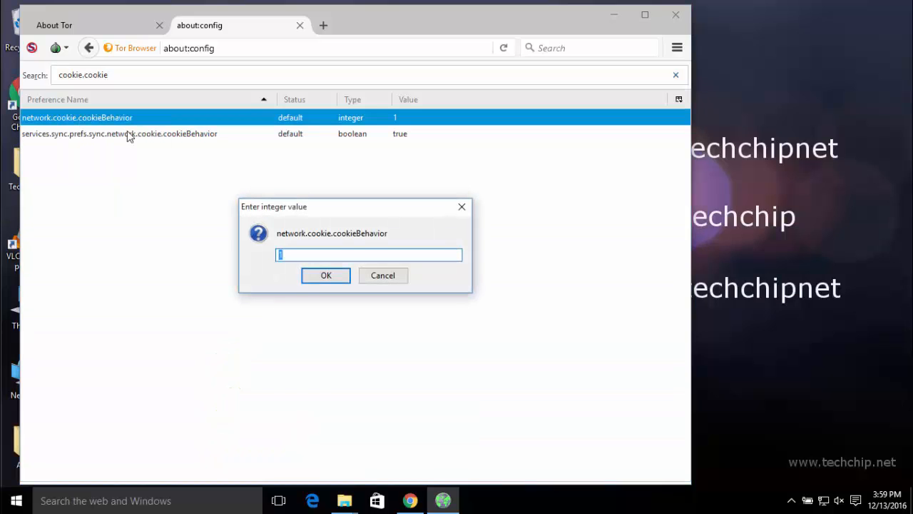
{"action": "left_click", "coordinate": [330, 278]}
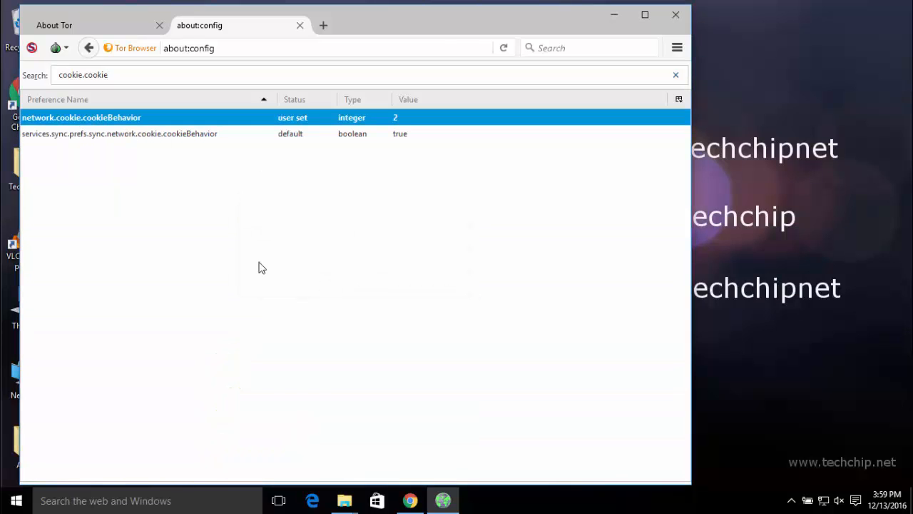
- Close Tor Browser with both its tabs and restart it from the Tor Browser folder on the desktop, minimizing the folder window
{"action": "left_click", "coordinate": [675, 14]}
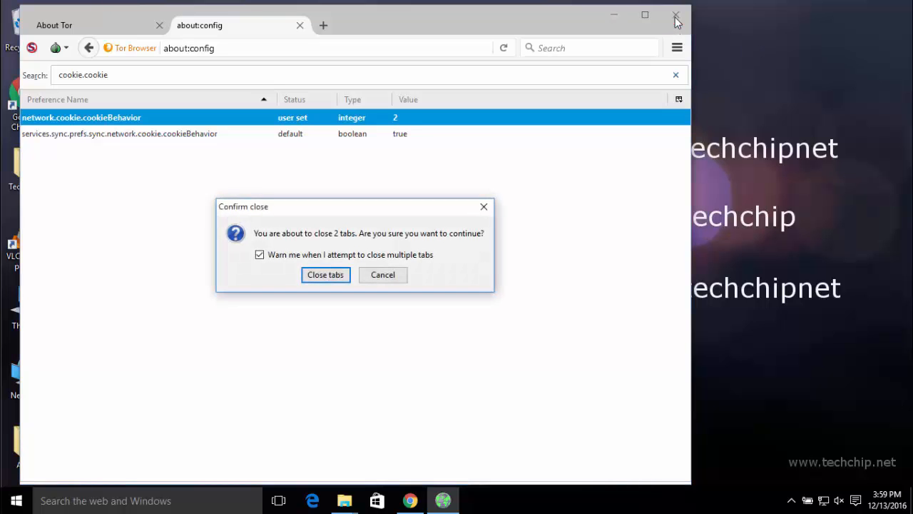
{"action": "left_click", "coordinate": [334, 279]}
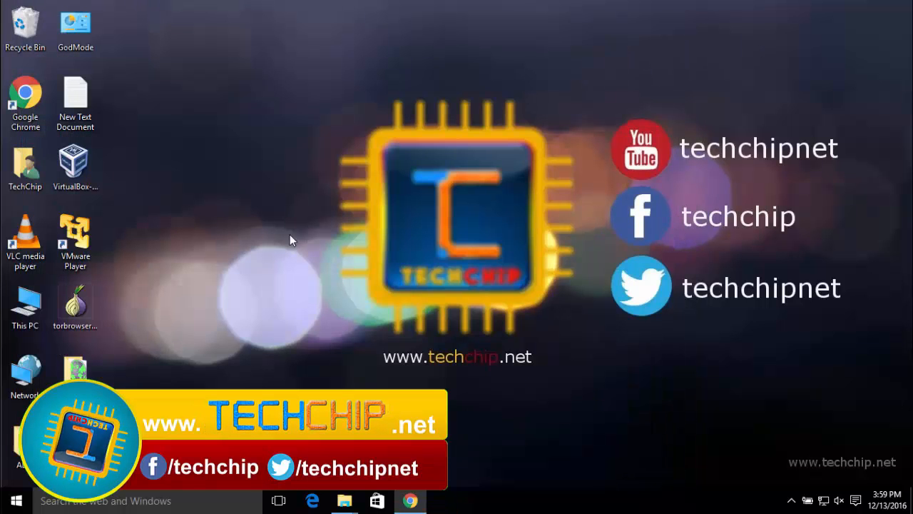
{"action": "double_click", "coordinate": [75, 370]}
{"action": "double_click", "coordinate": [219, 123]}
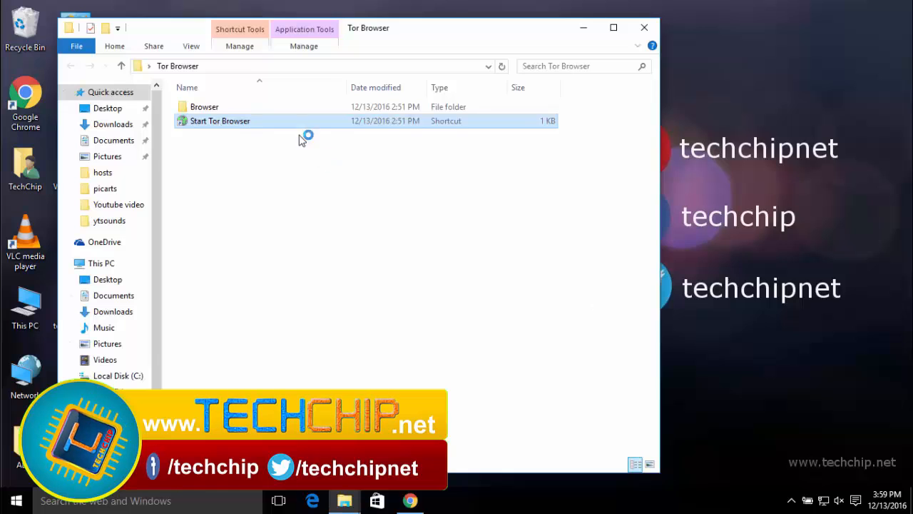
{"action": "left_click", "coordinate": [579, 29]}
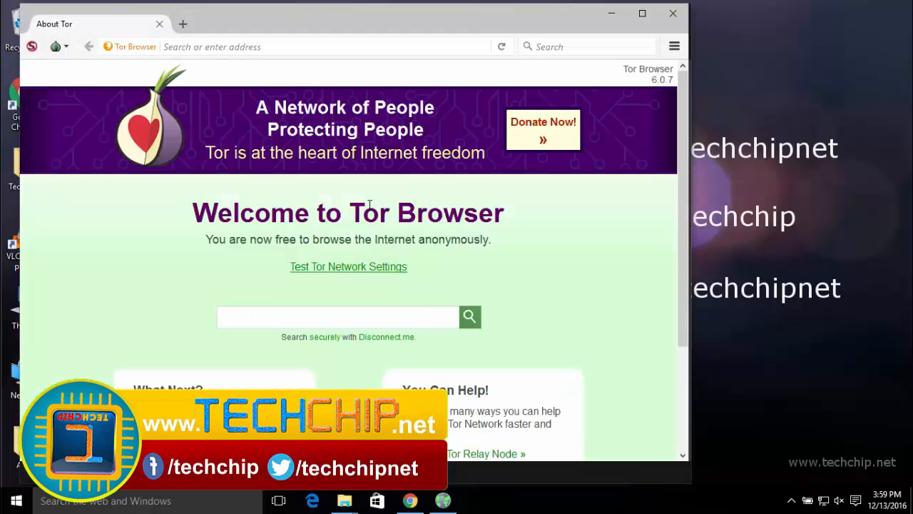
{"action": "left_click", "coordinate": [246, 47]}
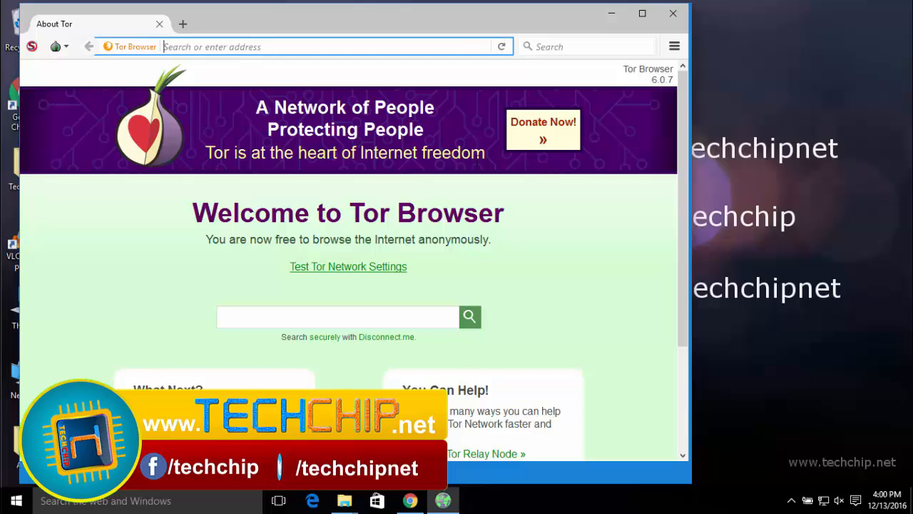
{"action": "left_click", "coordinate": [652, 80]}
{"action": "left_click_drag", "start_coordinate": [624, 70], "coordinate": [673, 75]}
{"action": "left_click", "coordinate": [585, 278]}
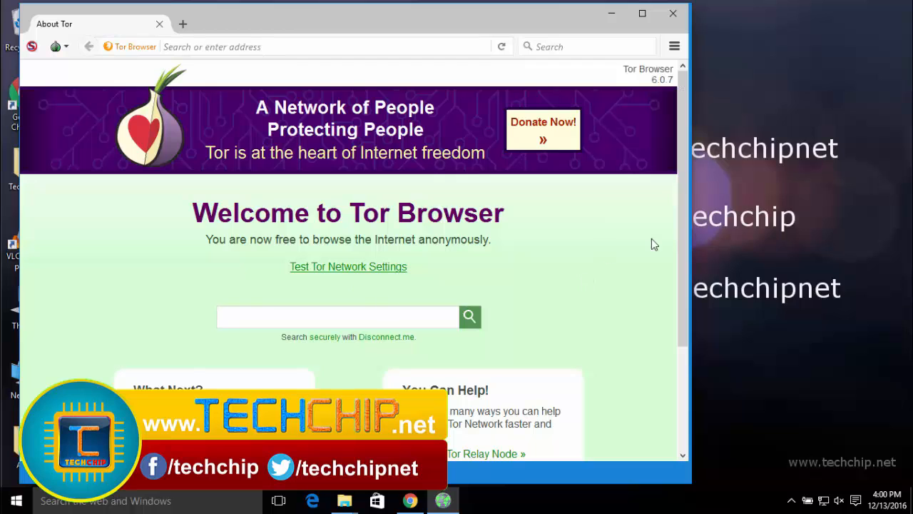
{"action": "left_click_drag", "start_coordinate": [684, 229], "coordinate": [693, 286]}
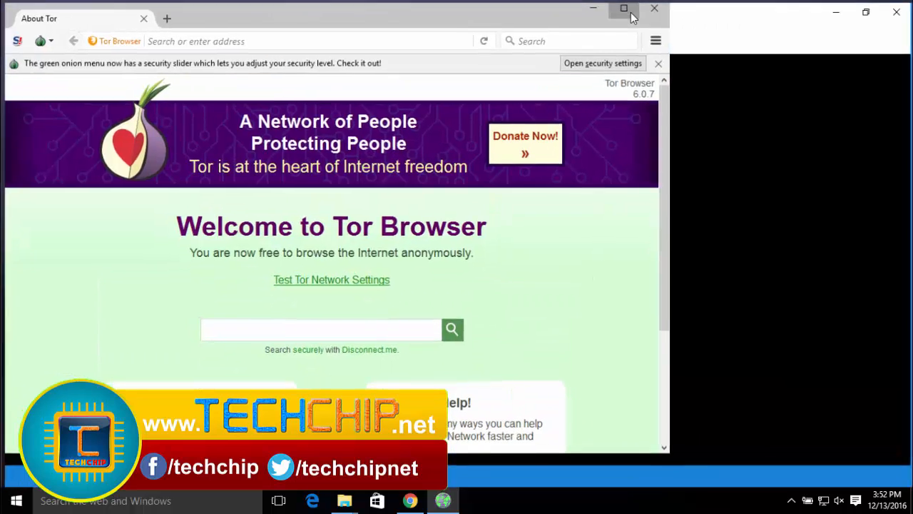
- Maximize the Tor Browser window briefly, restore it to its original size, and close the browser
{"action": "left_click", "coordinate": [630, 10]}
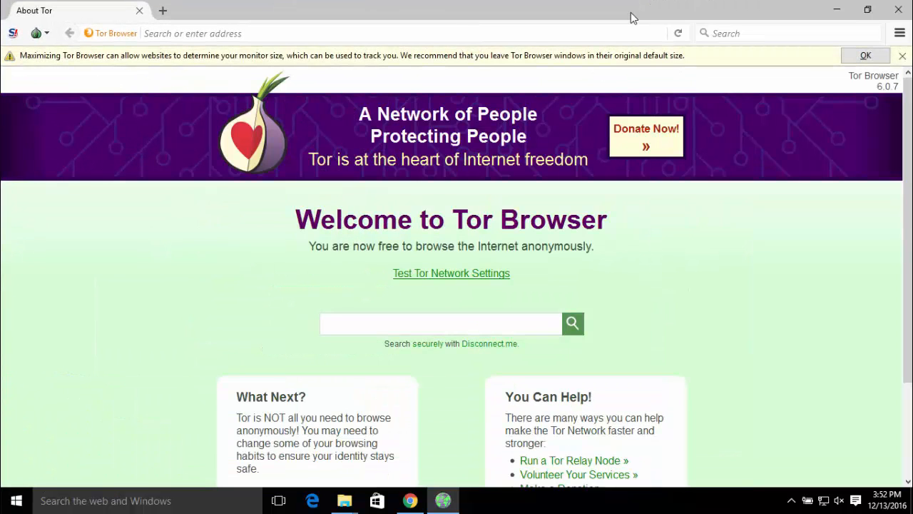
{"action": "left_click", "coordinate": [868, 10]}
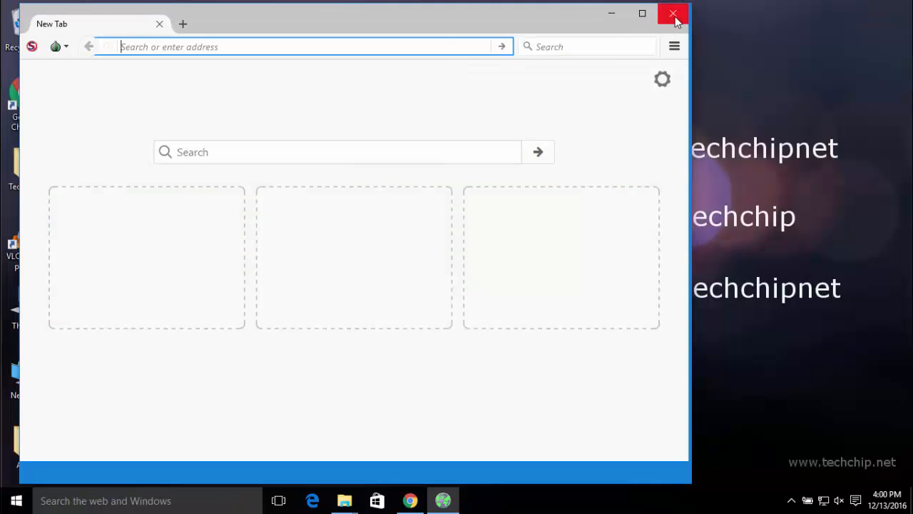
{"action": "left_click", "coordinate": [676, 22]}
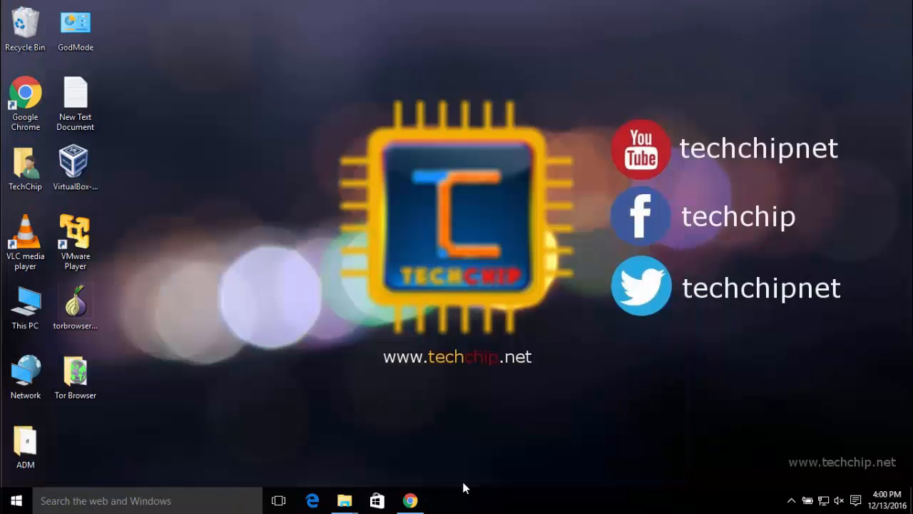